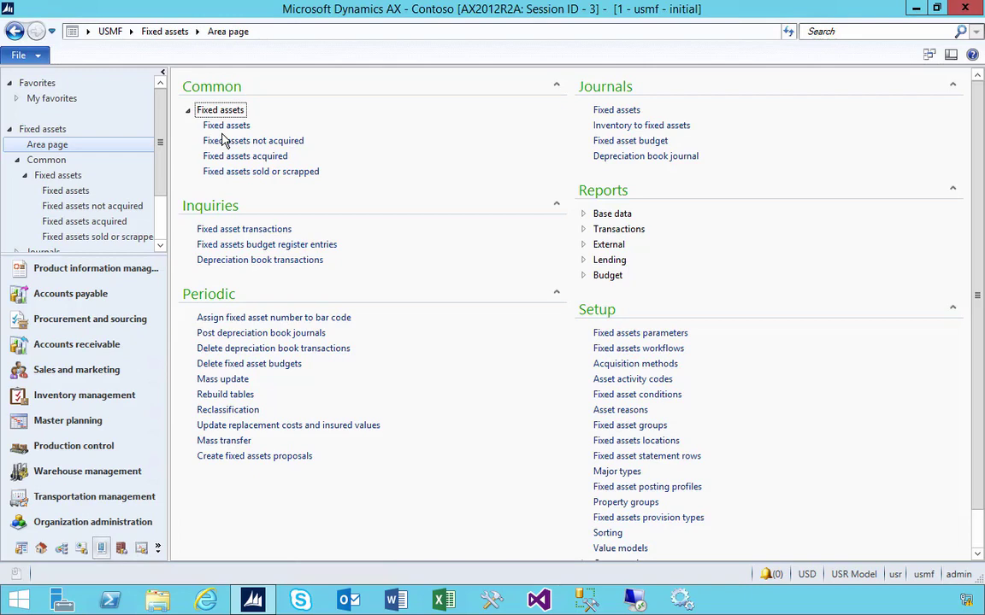
# Leave Fixed assets for the Project management and accounting area using the navigation pane's overflow menu
pyautogui.click(158, 548)
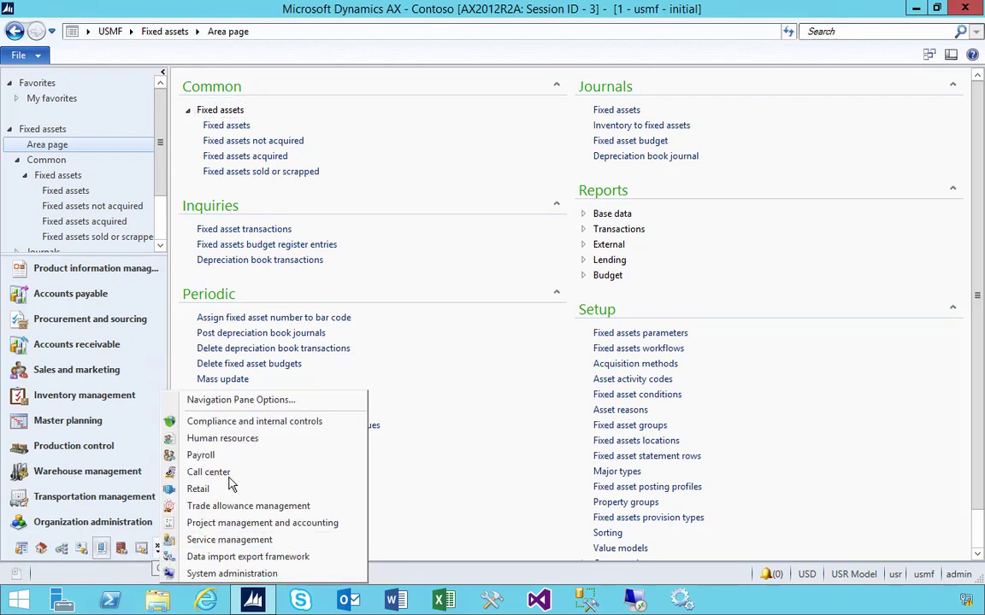
pyautogui.click(229, 523)
# Create project 000185 with project type Investment and project group Investment
pyautogui.click(215, 126)
pyautogui.click(20, 92)
pyautogui.click(348, 201)
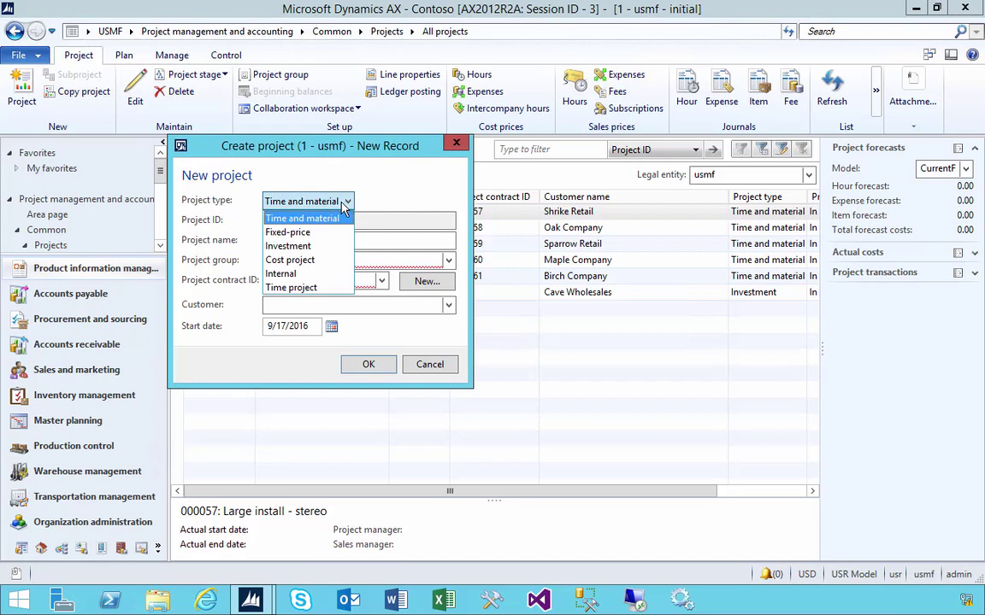
pyautogui.click(316, 245)
pyautogui.click(419, 263)
pyautogui.click(448, 261)
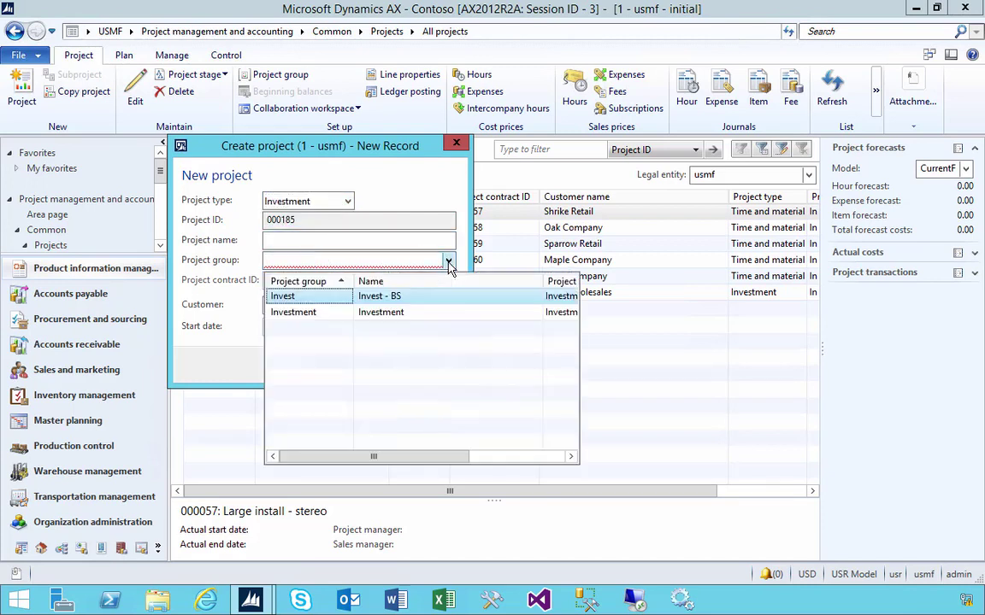
pyautogui.click(304, 317)
pyautogui.click(297, 313)
pyautogui.click(316, 306)
pyautogui.click(367, 365)
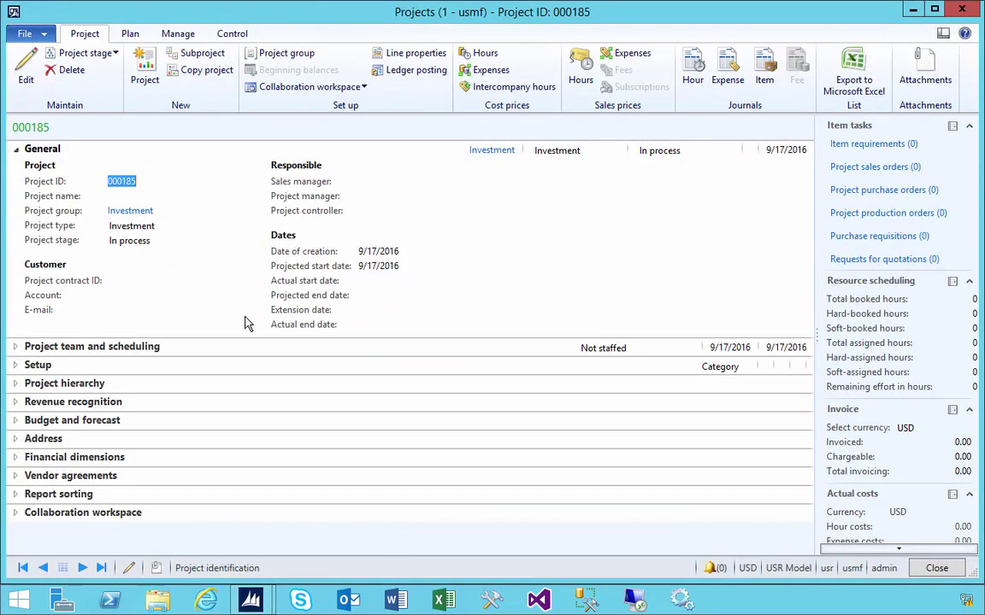
# Add an Activity task to project 000185's work breakdown structure and save it
pyautogui.click(131, 36)
pyautogui.click(44, 66)
pyautogui.click(26, 68)
pyautogui.write('Activ')
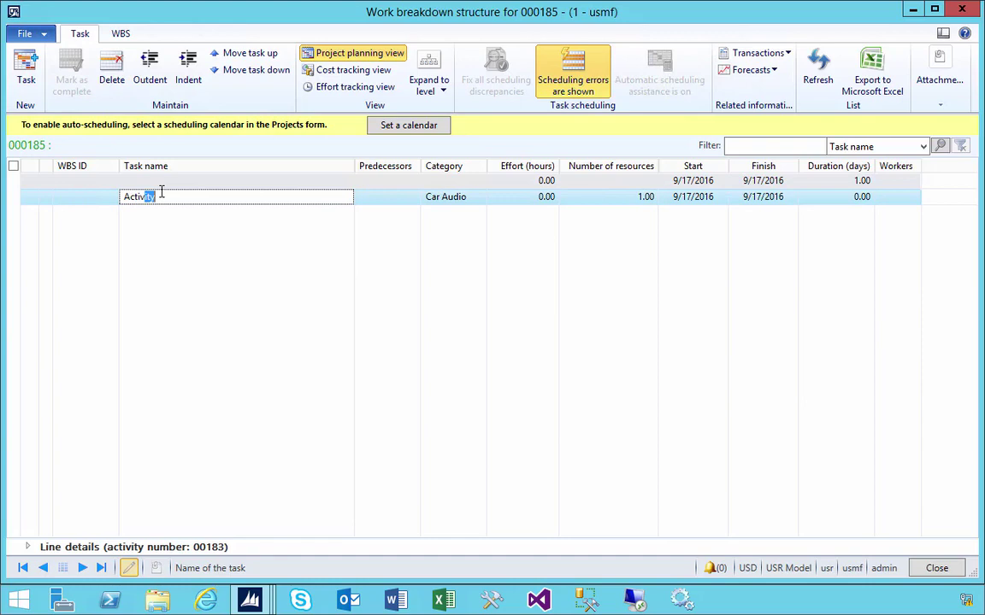
pyautogui.write('ity2')
pyautogui.press('Escape')
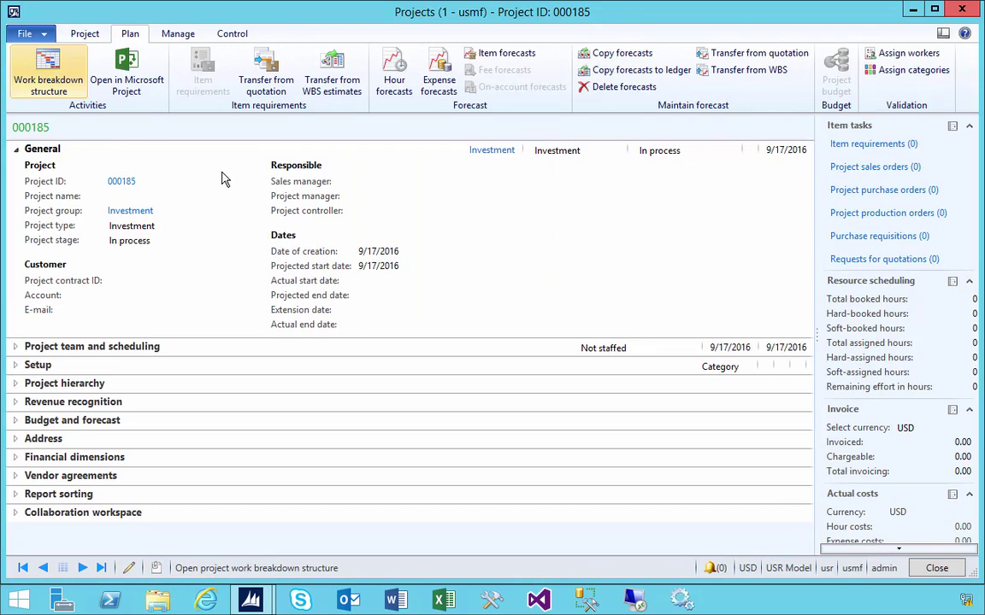
# Create new hour journal PJJ-00367 for project 000185
pyautogui.click(83, 33)
pyautogui.click(111, 55)
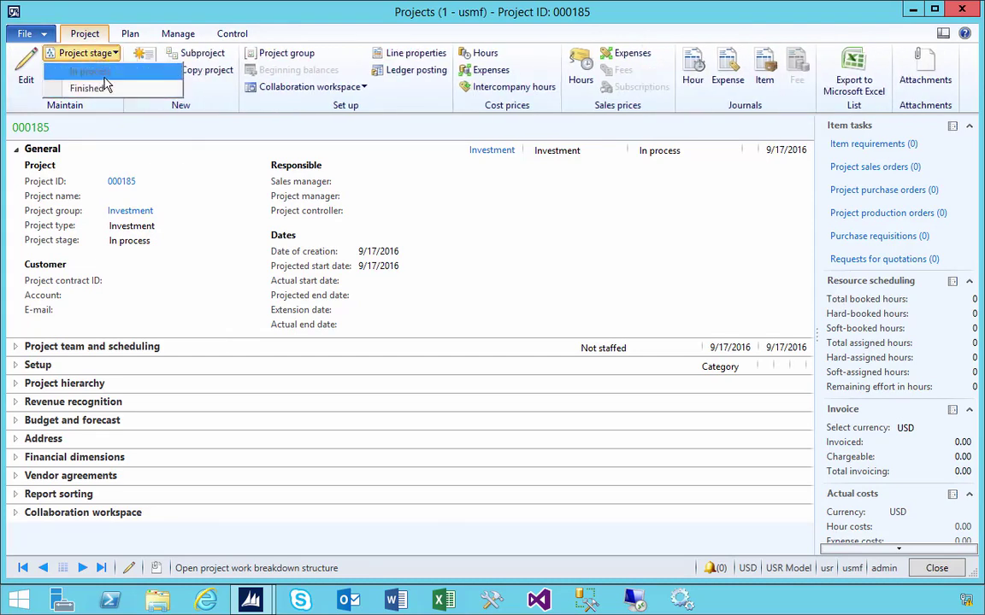
pyautogui.click(213, 167)
pyautogui.click(696, 84)
pyautogui.click(127, 143)
# Add a journal line for activity 00183 with 200 hours
pyautogui.click(357, 144)
pyautogui.click(244, 216)
pyautogui.click(264, 216)
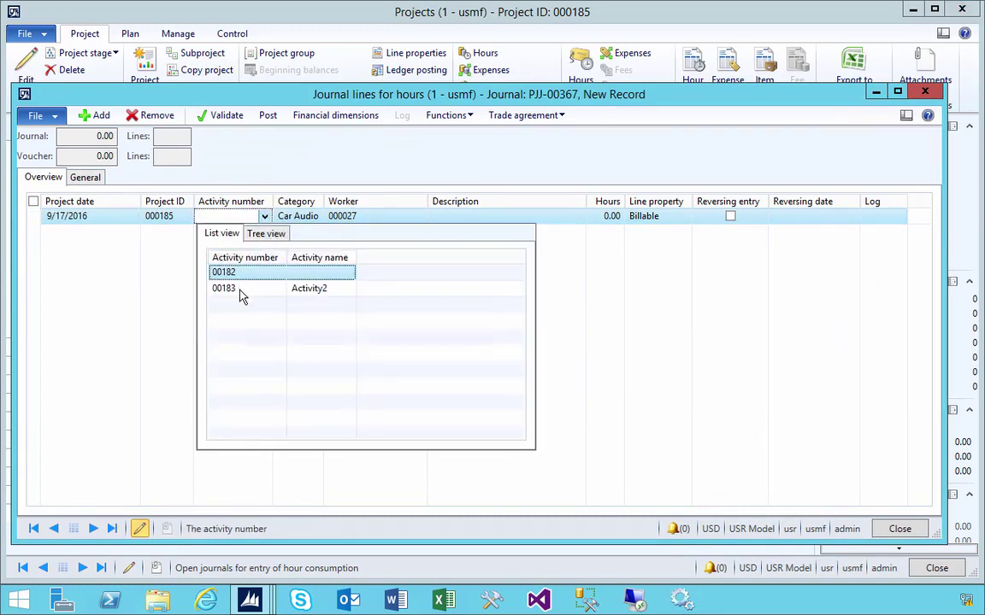
pyautogui.click(287, 272)
pyautogui.click(599, 216)
pyautogui.write('200')
pyautogui.press('Tab')
# Check the line's 15.00 cost price, then post journal PJJ-00367 and close the lines
pyautogui.click(85, 177)
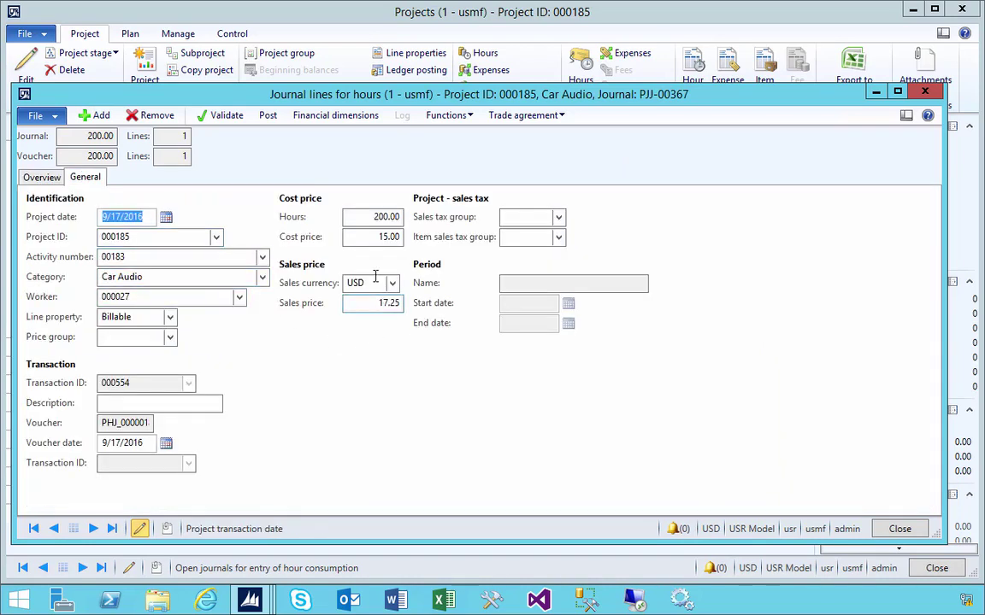
pyautogui.click(398, 236)
pyautogui.click(40, 178)
pyautogui.click(268, 115)
pyautogui.click(521, 361)
pyautogui.click(401, 452)
pyautogui.click(924, 91)
pyautogui.click(752, 118)
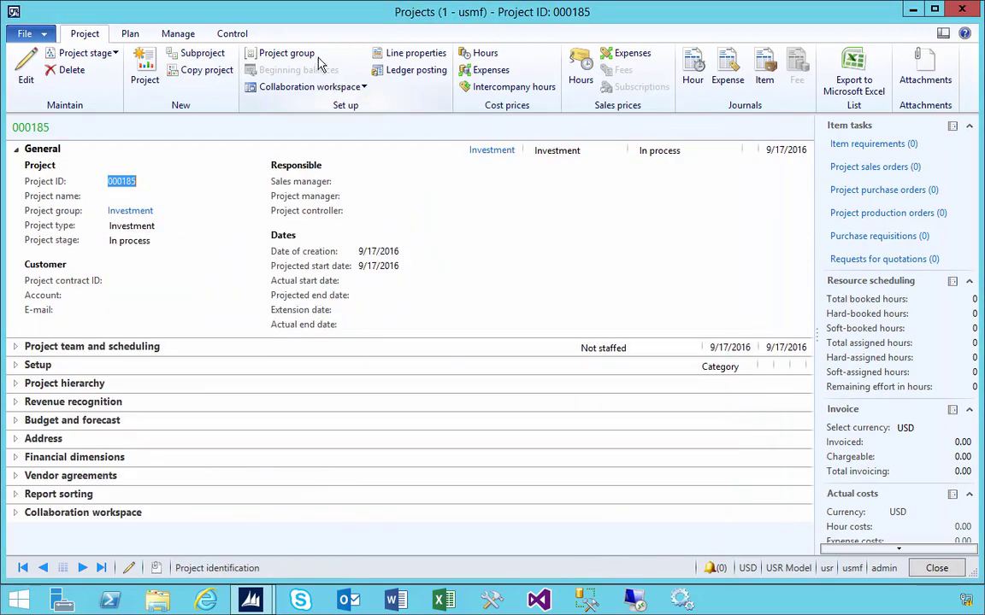
pyautogui.click(232, 34)
pyautogui.click(141, 72)
pyautogui.click(175, 278)
pyautogui.click(167, 326)
pyautogui.click(176, 298)
pyautogui.click(163, 350)
pyautogui.click(120, 67)
pyautogui.click(315, 390)
pyautogui.click(722, 560)
# Create a project 000185 estimate with forecast model CurrentF and estimate date 9/30/2016
pyautogui.click(169, 36)
pyautogui.click(205, 74)
pyautogui.click(174, 36)
pyautogui.click(318, 352)
pyautogui.click(307, 395)
pyautogui.click(337, 230)
pyautogui.click(330, 429)
pyautogui.click(318, 352)
pyautogui.click(306, 394)
pyautogui.click(477, 478)
# Review the estimate's 3,000.00 WIP costs and set Eliminate to Fixed asset
pyautogui.click(270, 86)
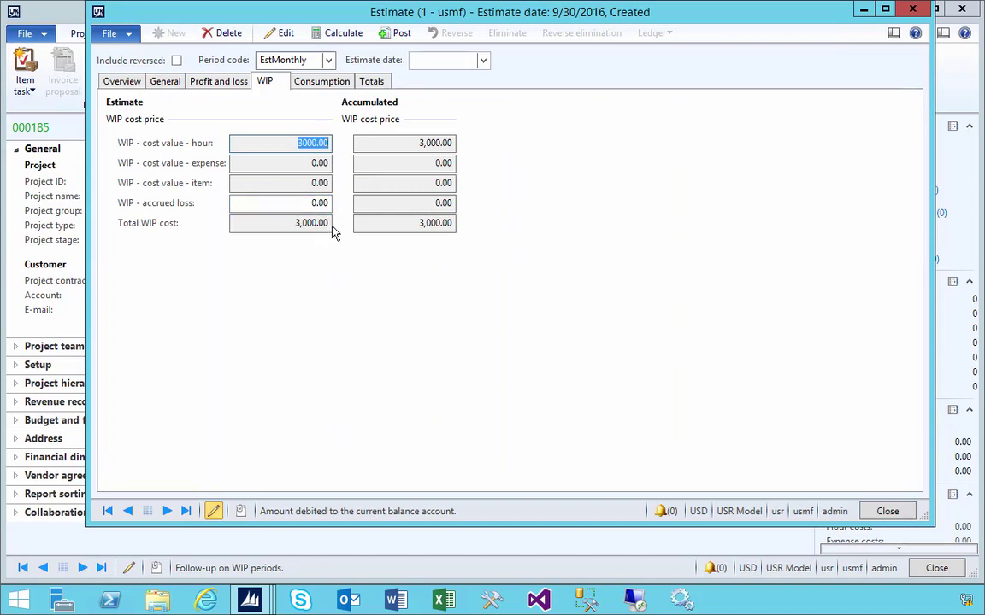
pyautogui.click(171, 83)
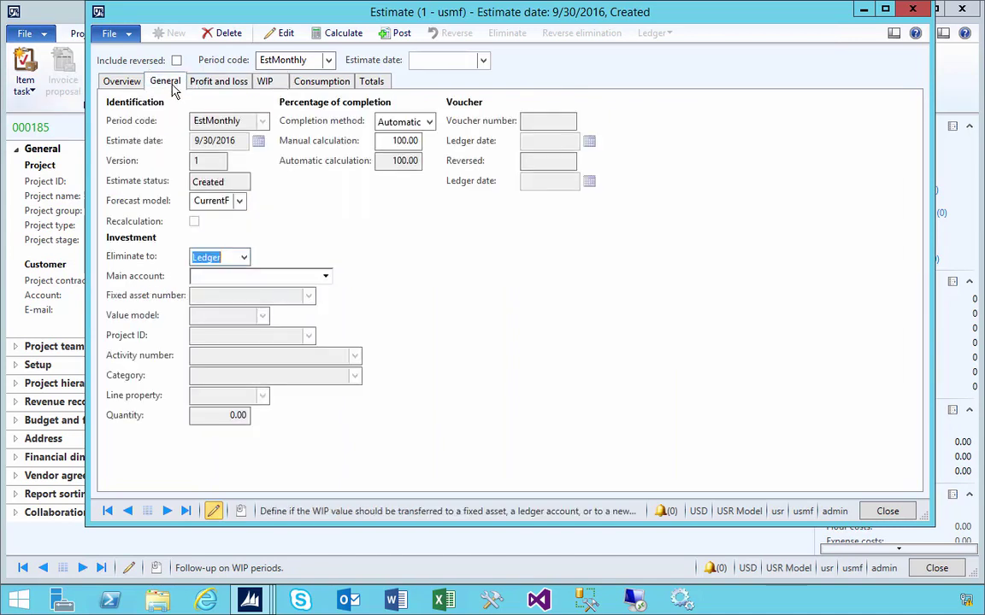
pyautogui.click(232, 256)
pyautogui.click(228, 289)
# Bring the main AX window with the Fixed assets area page to the front
pyautogui.click(231, 543)
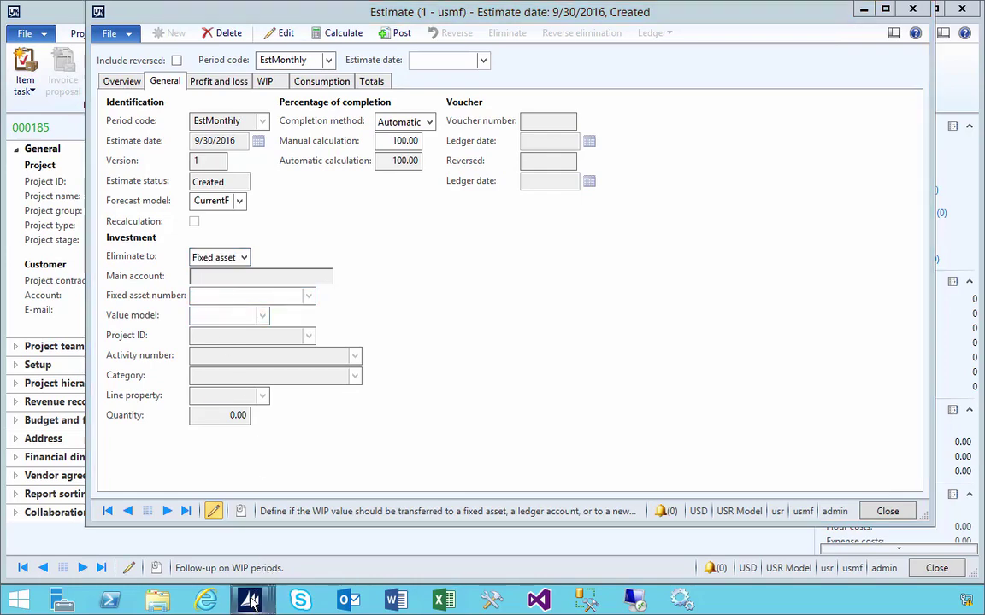
pyautogui.moveTo(249, 600)
pyautogui.click(108, 544)
# Create fixed asset BUIL-000012 named X600-Building2 in group BUILDINGS and save it
pyautogui.click(101, 548)
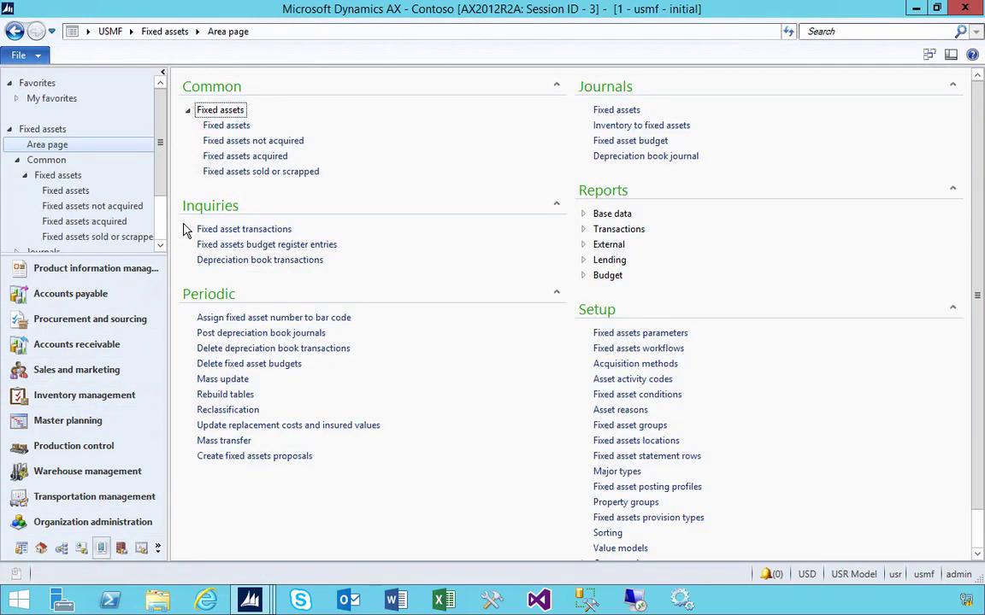
pyautogui.click(215, 125)
pyautogui.click(15, 94)
pyautogui.click(173, 184)
pyautogui.click(118, 217)
pyautogui.click(147, 251)
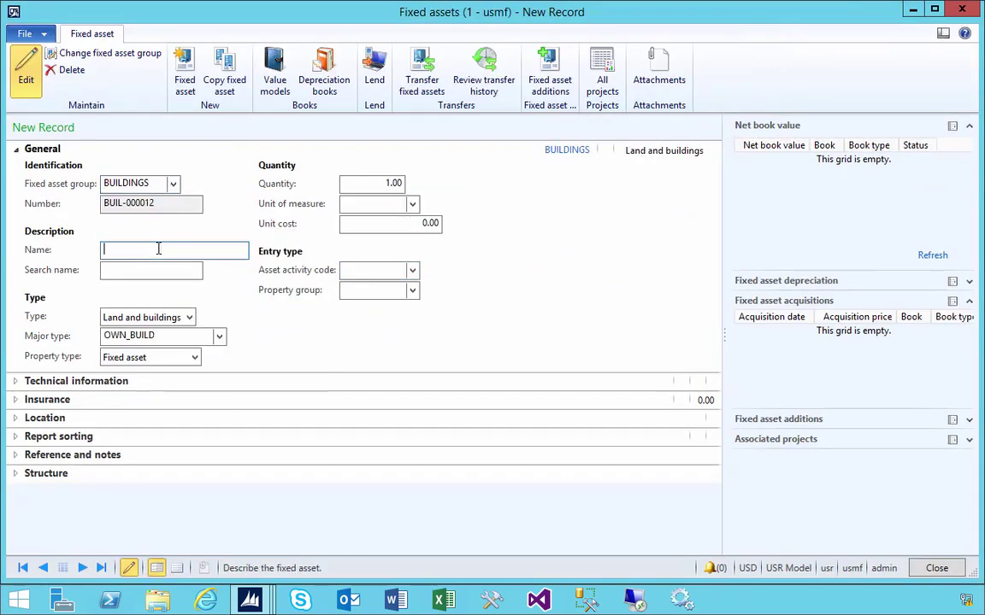
pyautogui.write('X600-Building2')
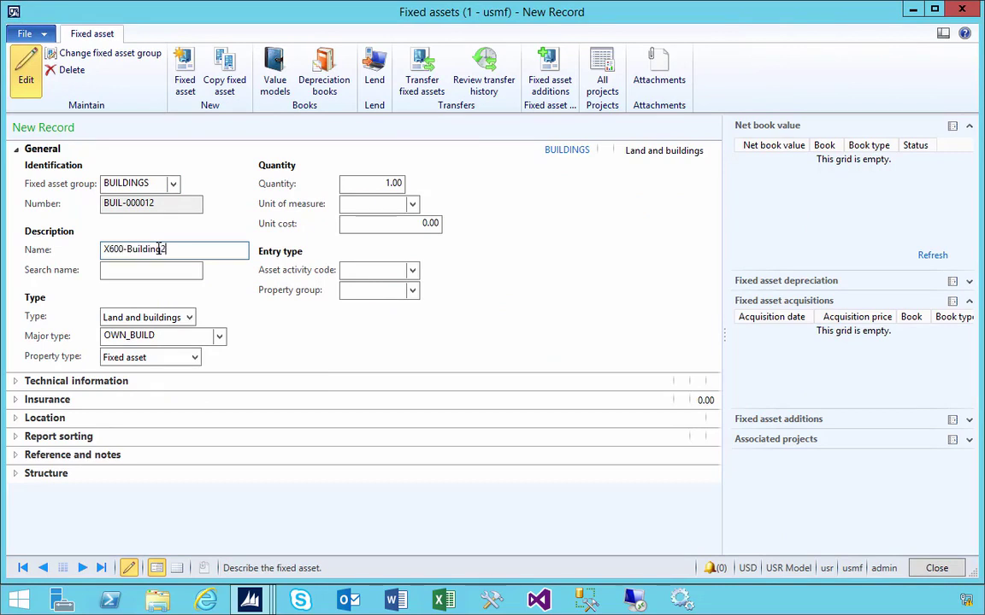
pyautogui.press('Tab')
pyautogui.hotkey('ctrl', 's')
pyautogui.click(250, 601)
# Post the estimate with fixed asset BUIL-000012 and value model 200_SLLR as voucher 170000005
pyautogui.click(411, 514)
pyautogui.click(214, 295)
pyautogui.write('BUIL-000012')
pyautogui.press('Tab')
pyautogui.click(399, 32)
pyautogui.click(512, 411)
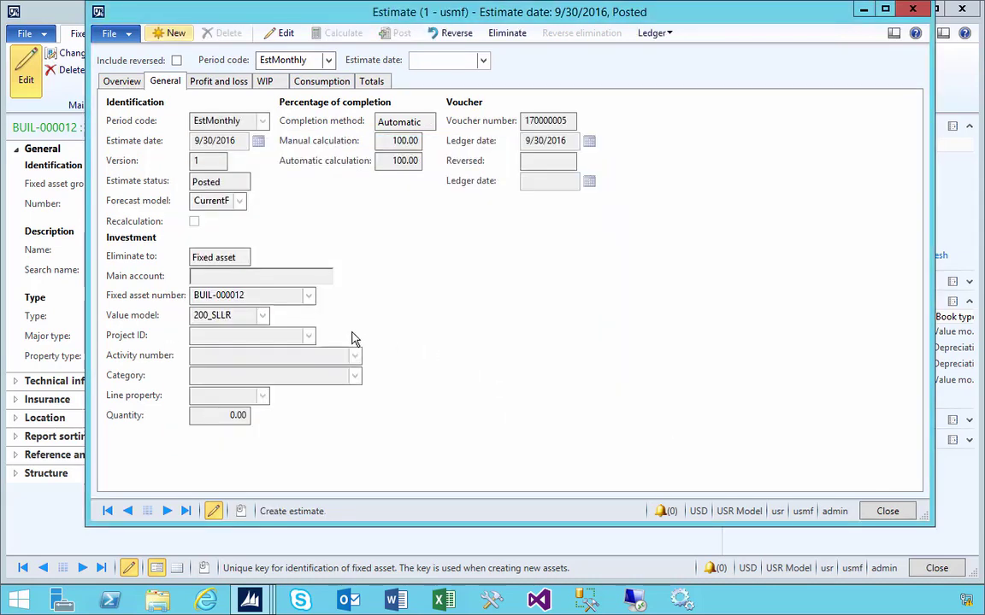
# Eliminate the posted EstMonthly estimate, creating version 2 under voucher 170000006
pyautogui.click(500, 34)
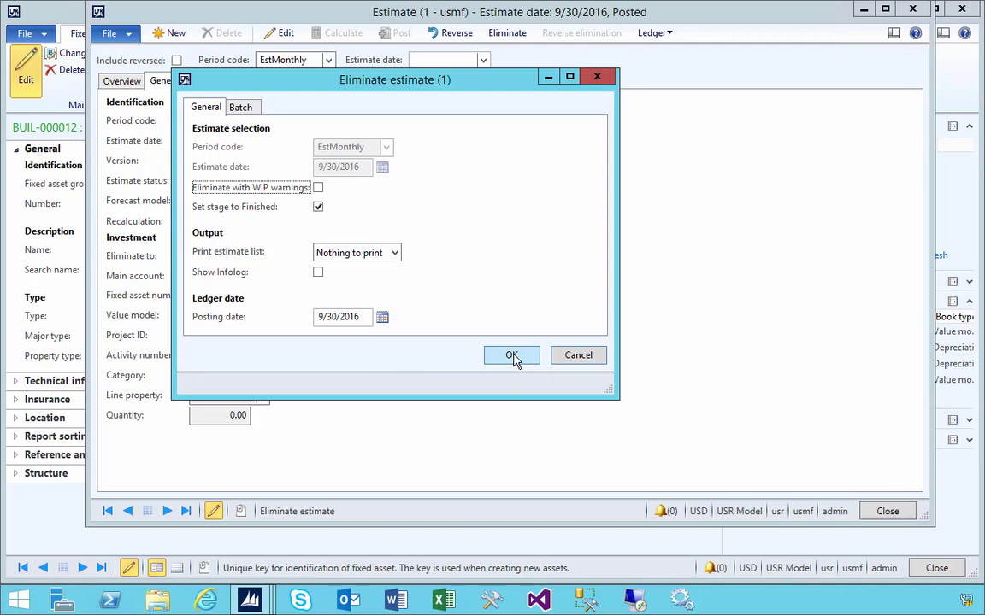
pyautogui.click(511, 355)
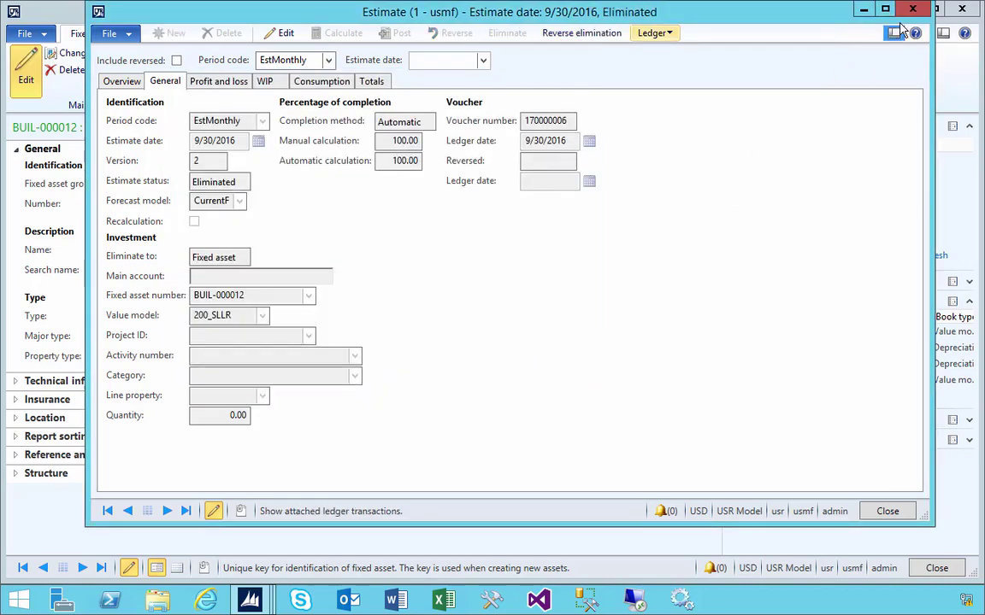